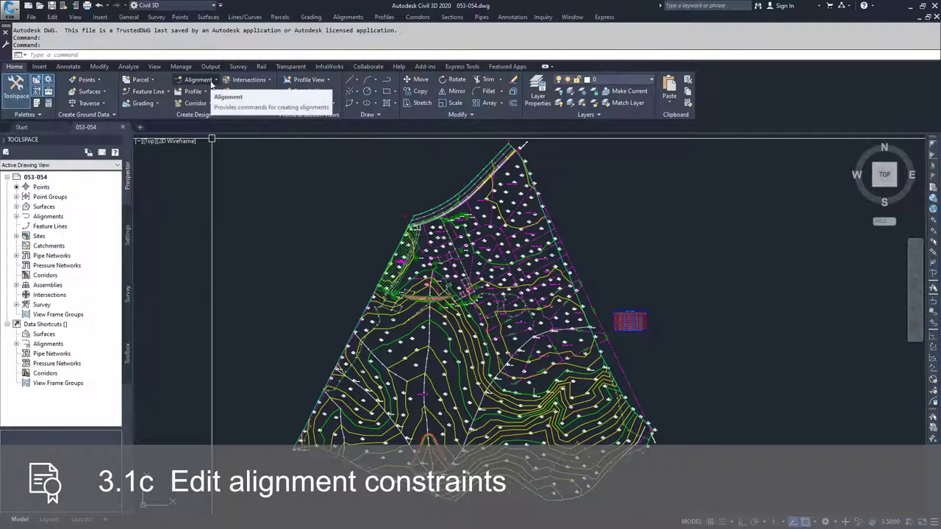
Step: Start a Centerline alignment layout with Proposed style, layer C-ROAD and the All Labels label set
left_click(211, 83)
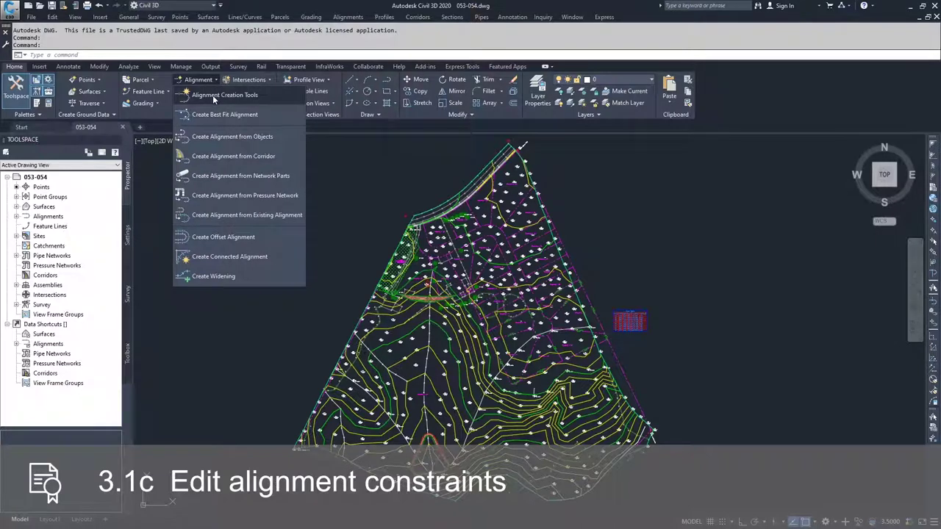
left_click(214, 97)
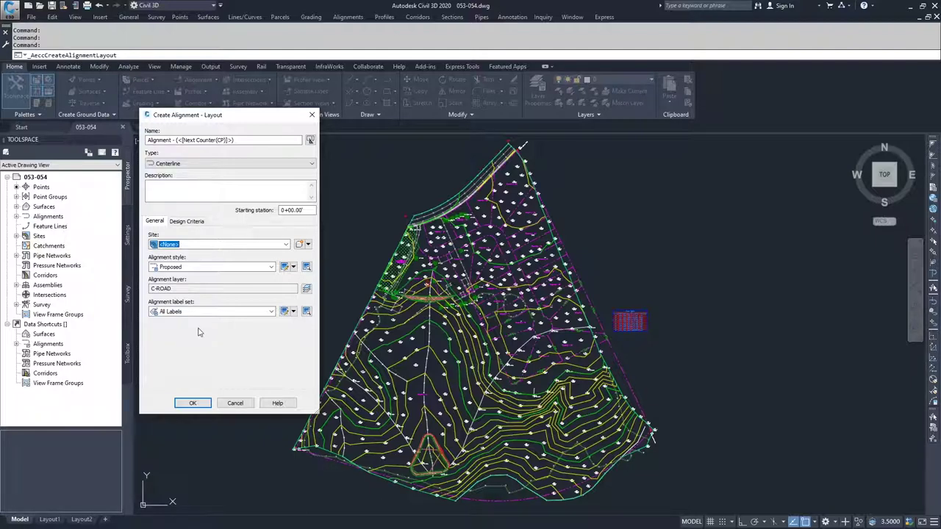
left_click(192, 313)
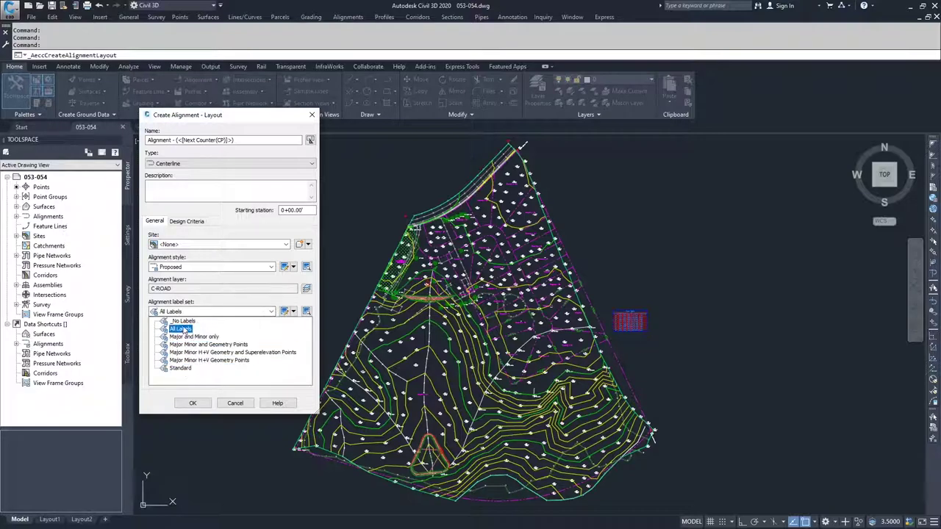
left_click(183, 329)
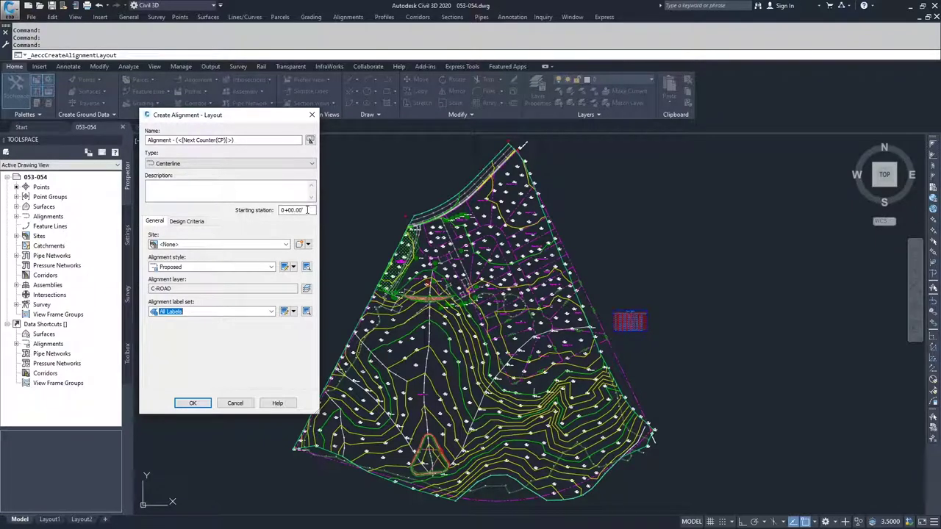
left_click(191, 221)
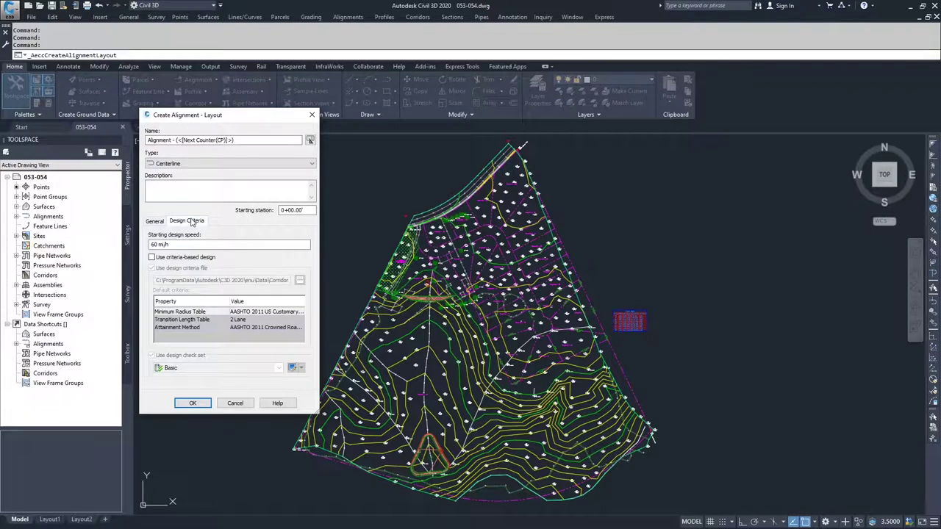
Step: Set the starting design speed to 60 mi/h with criteria-based design off, and create the alignment
left_click(152, 258)
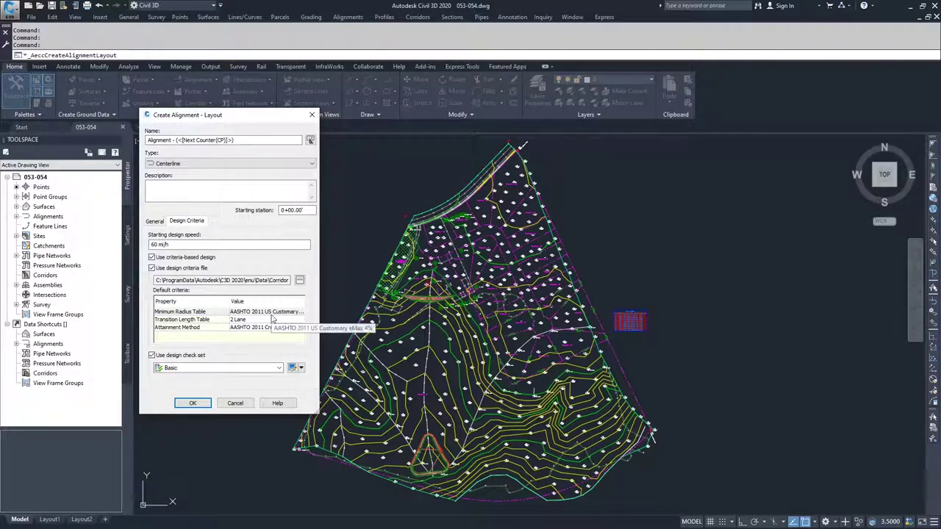
left_click(151, 258)
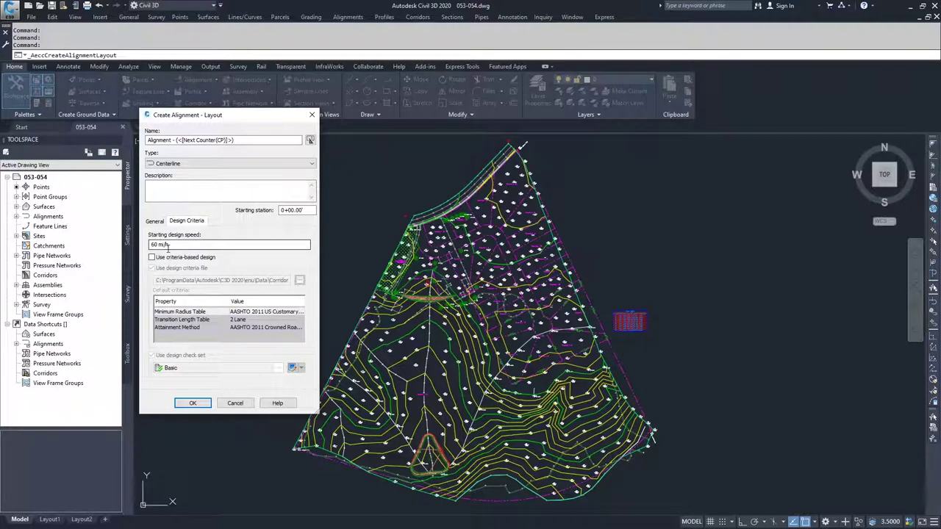
left_click(166, 245)
type("i")
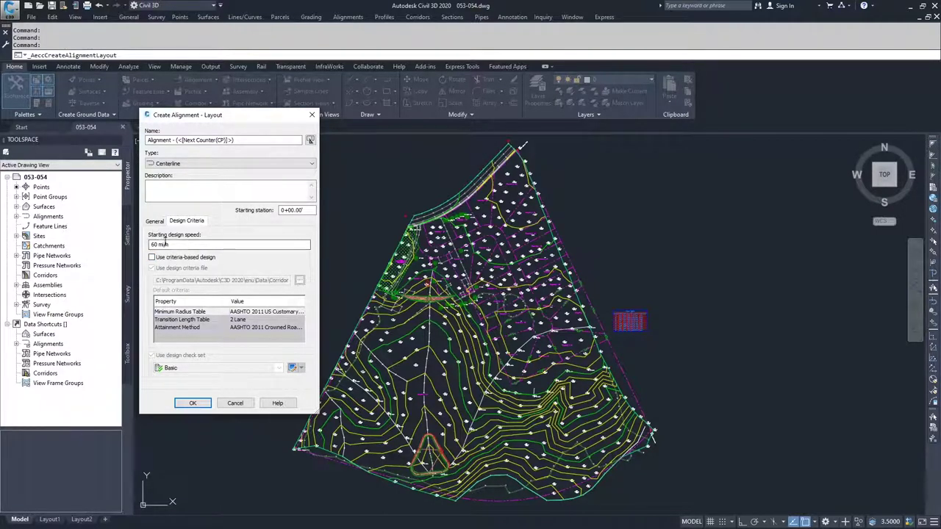
left_click(155, 220)
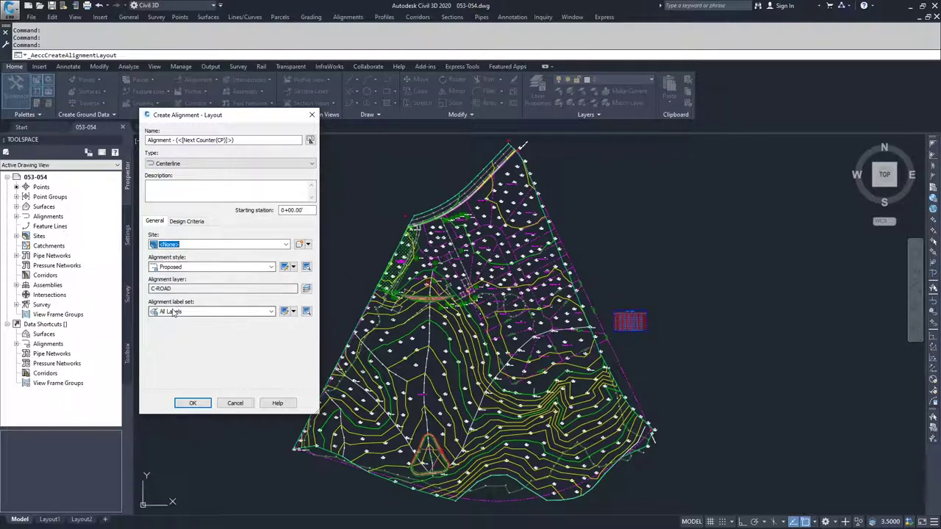
left_click(195, 405)
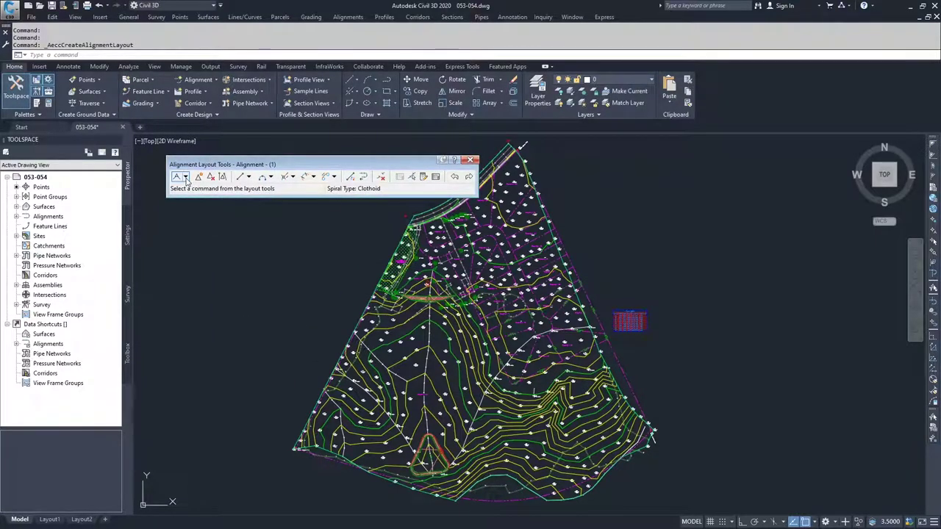
Step: Bring up Curve and Spiral Settings from the tangent layout dropdown on Alignment Layout Tools
left_click(186, 177)
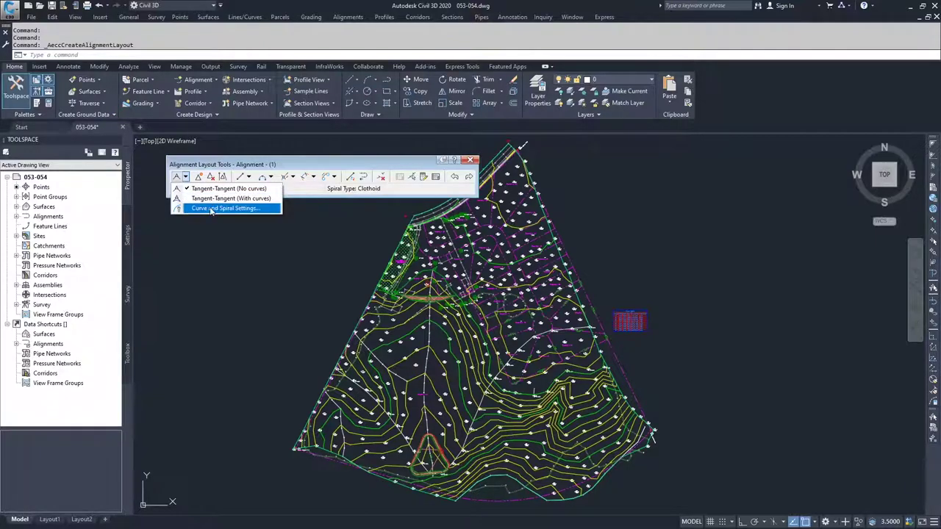
left_click(210, 209)
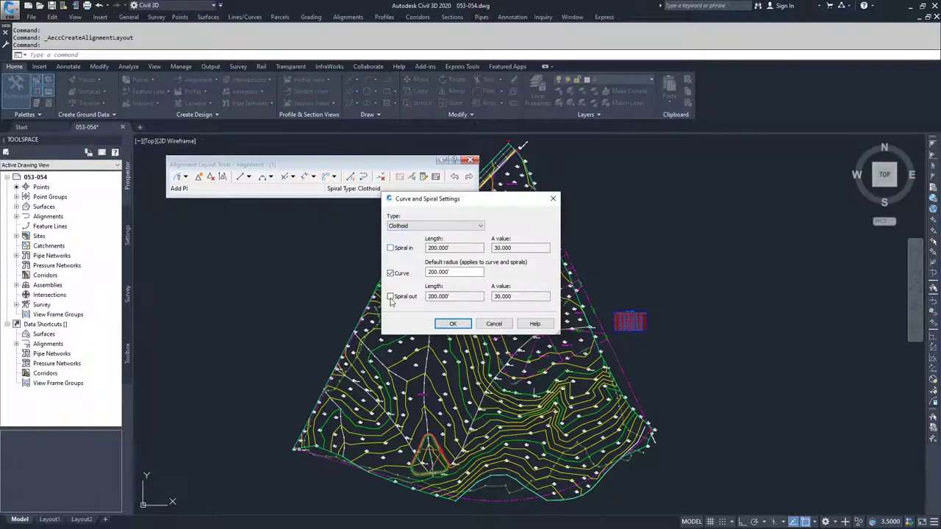
left_click(391, 248)
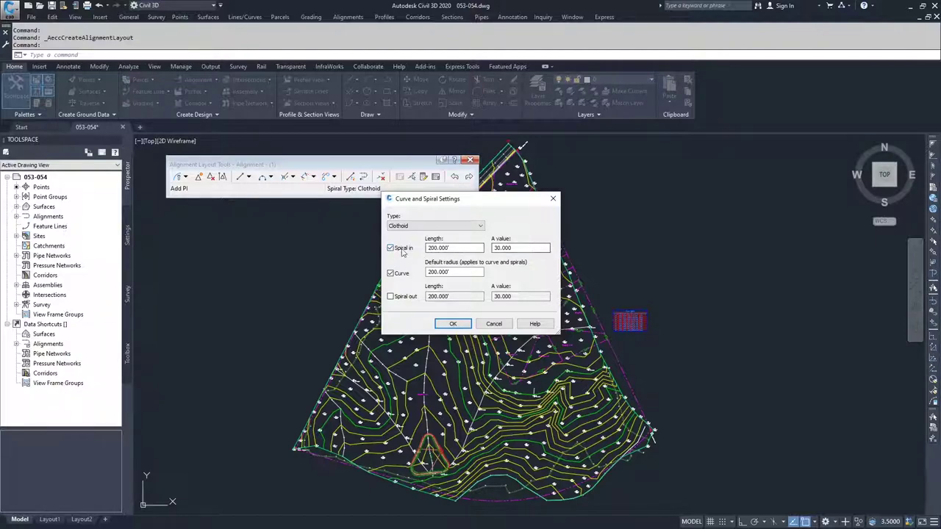
left_click(391, 249)
left_click(392, 273)
left_click(391, 273)
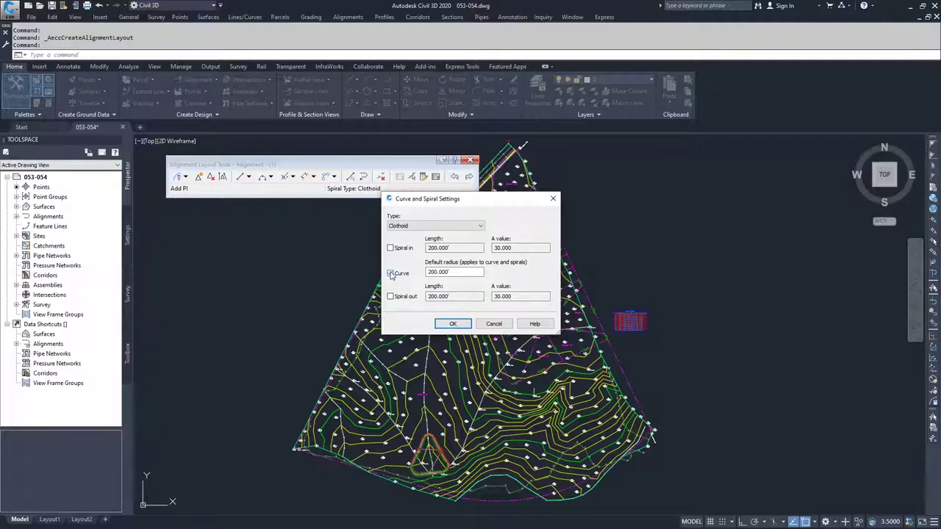
left_click(390, 273)
left_click_drag(463, 272, 413, 273)
Step: Keep Clothoid spirals after trying Bloss, Bi-Quadratic and Cubic (JP), and apply a 50 default curve radius
left_click(435, 226)
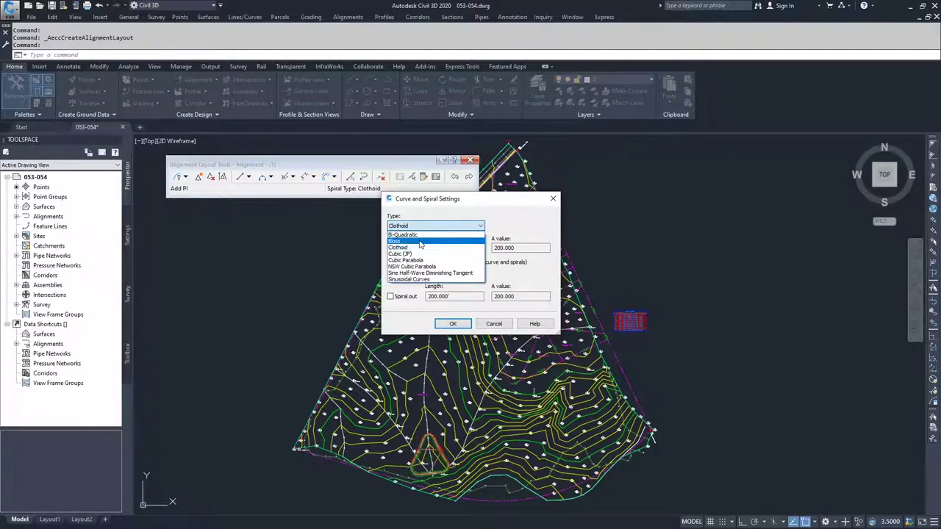
left_click(397, 241)
left_click(434, 226)
left_click(429, 235)
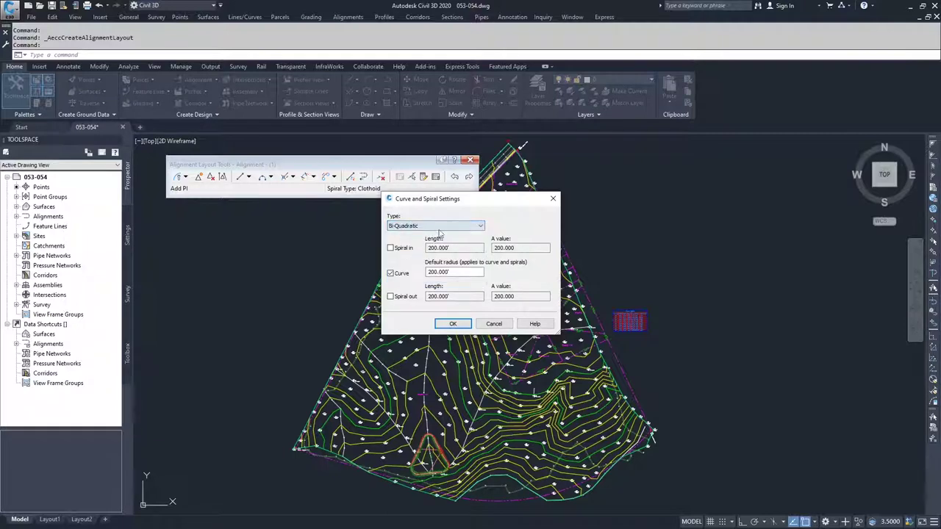
left_click(434, 226)
left_click(429, 255)
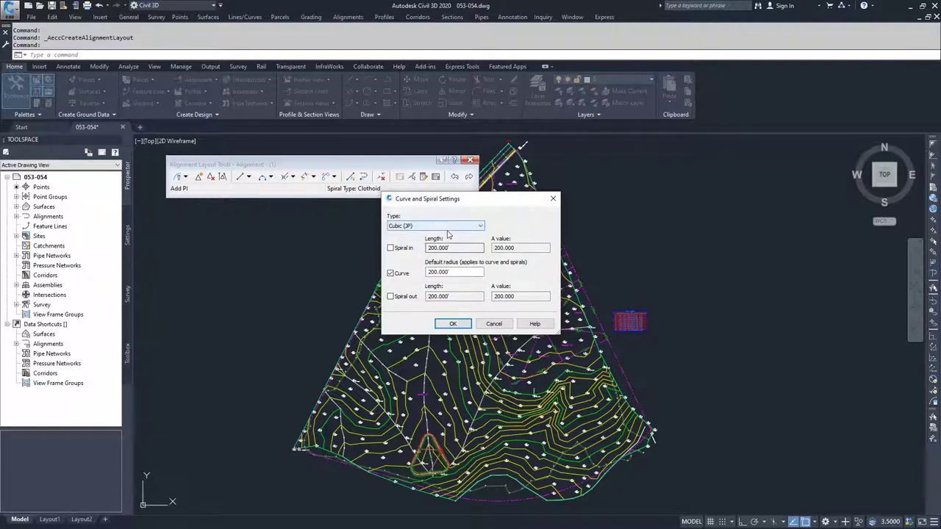
left_click(449, 228)
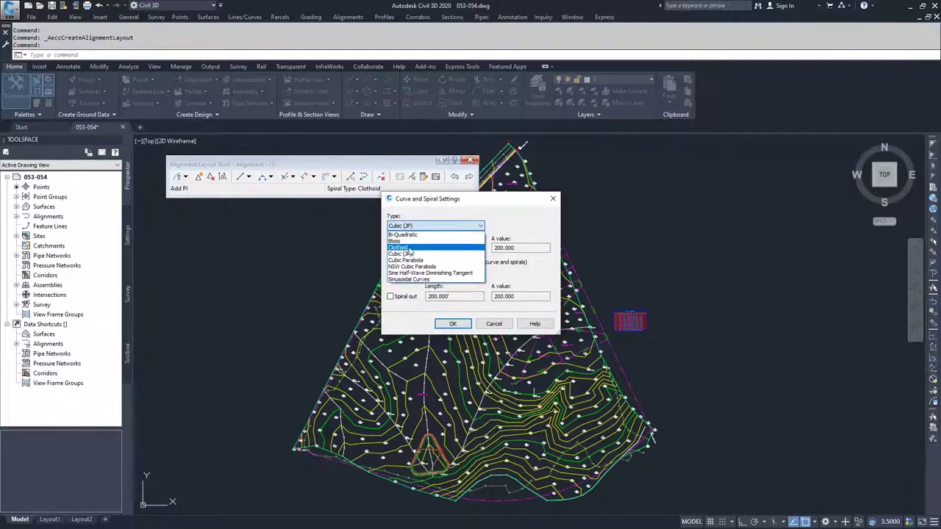
left_click(409, 249)
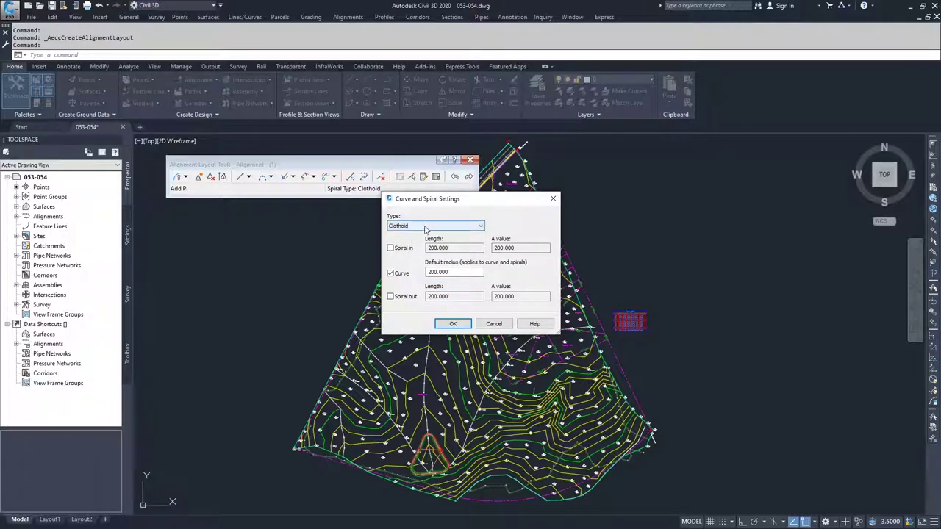
left_click(425, 228)
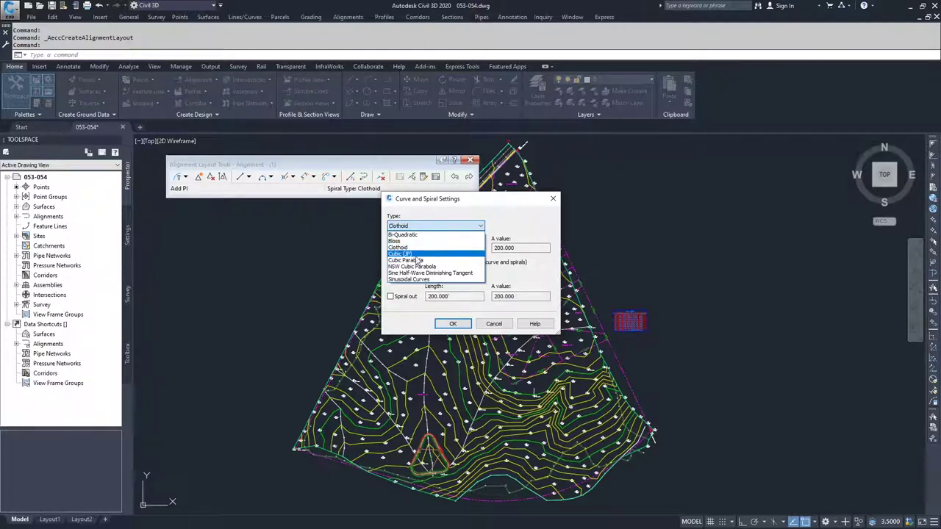
left_click(485, 213)
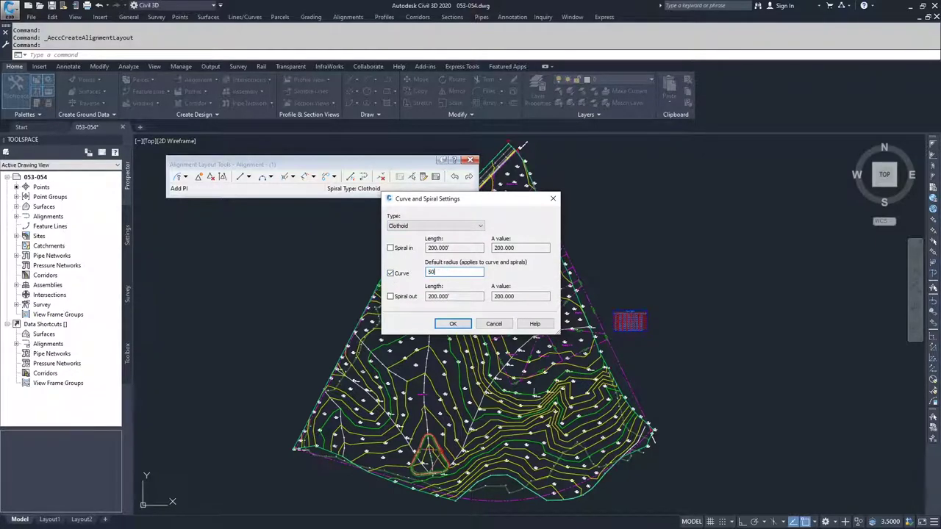
left_click(454, 324)
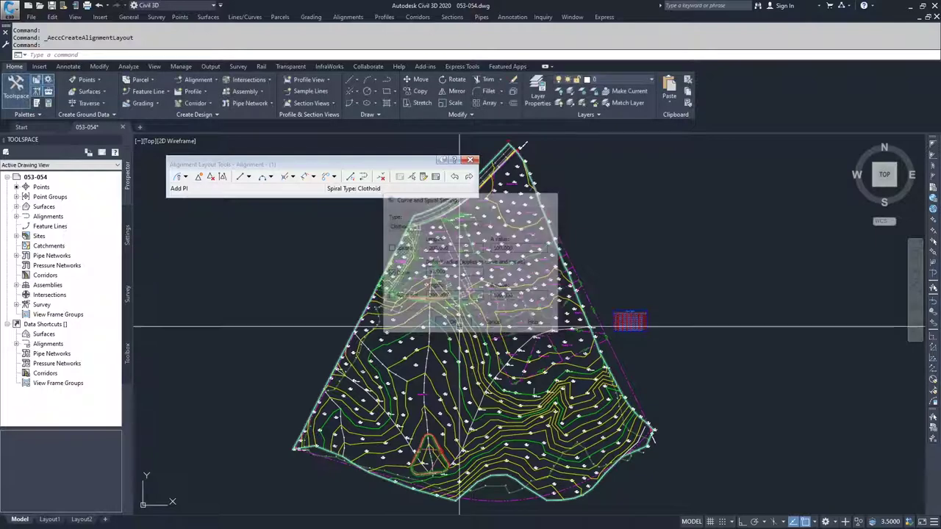
left_click(186, 177)
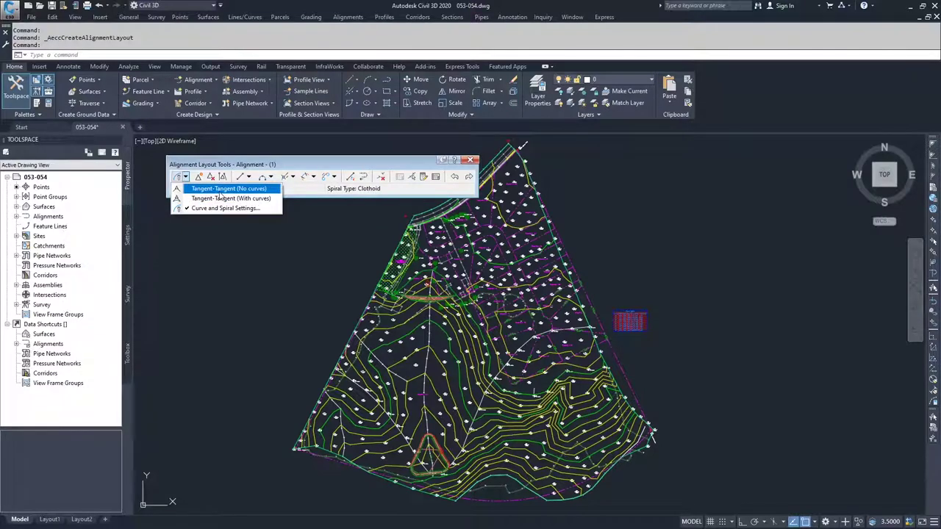
left_click(257, 164)
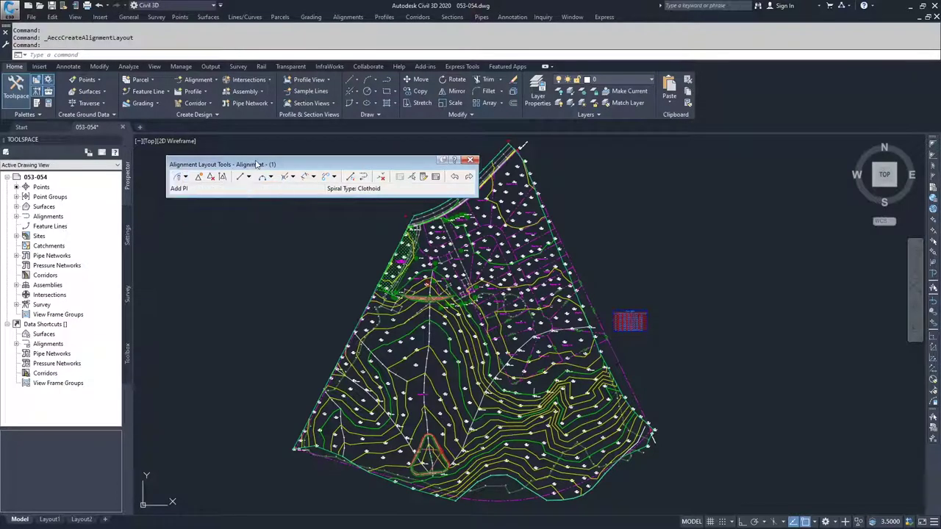
Step: Thaw the C-ROAD-CURV layer from the layer list
left_click(651, 81)
left_click(651, 82)
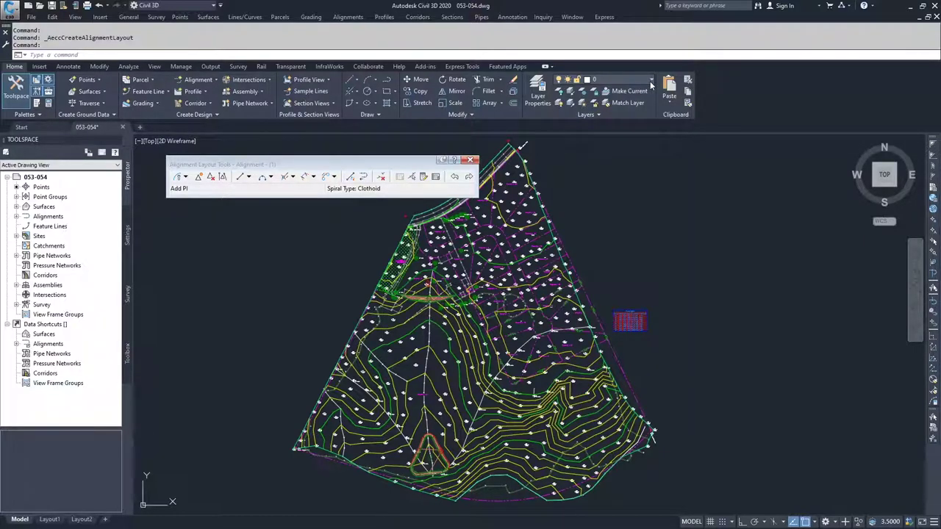
left_click(651, 83)
scroll(631, 204, "down", 9)
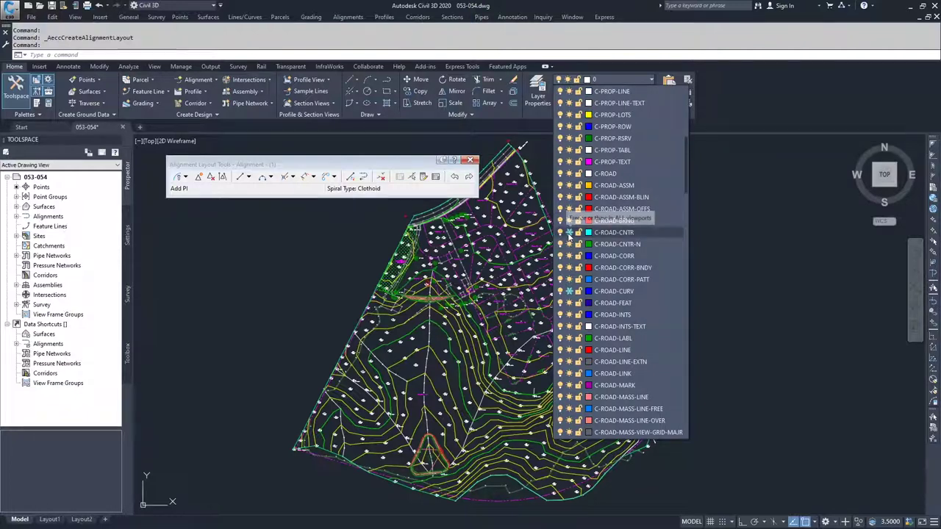
left_click(569, 232)
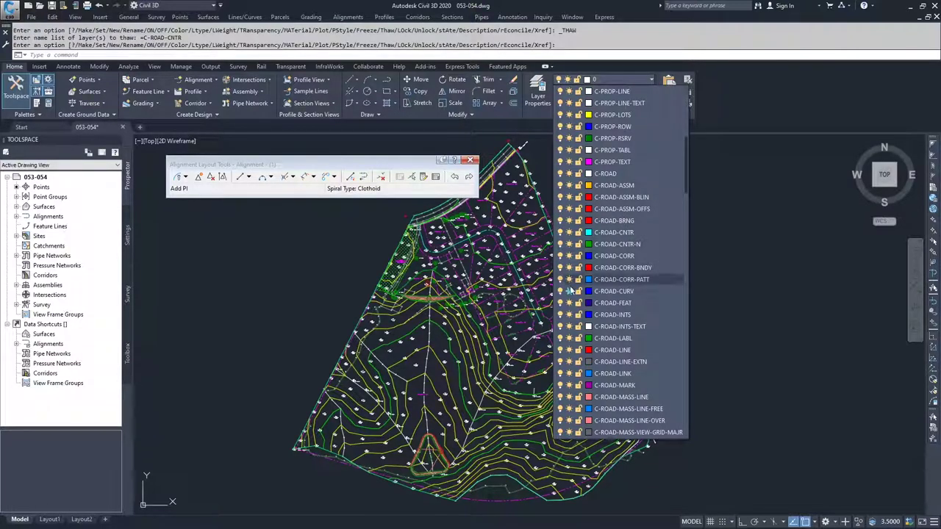
left_click(652, 78)
scroll(470, 235, "up", 3)
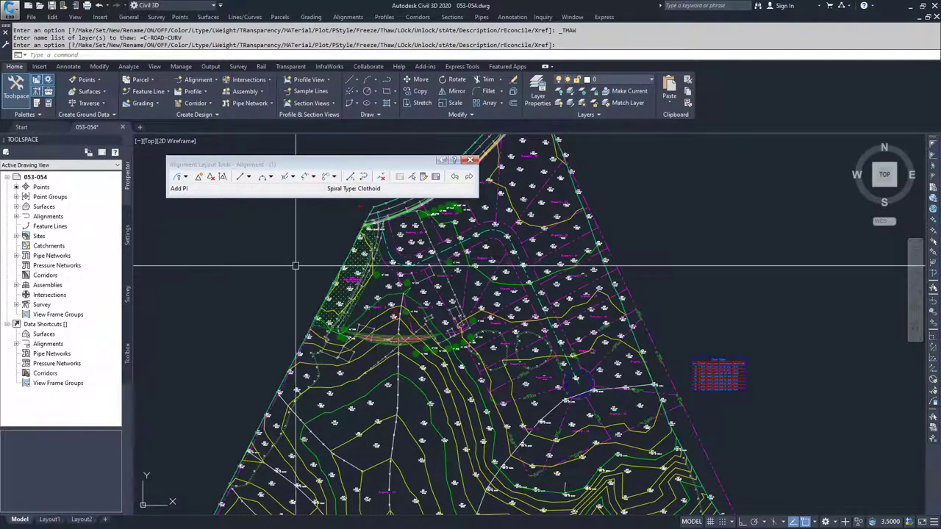
Step: Begin a tangent-only alignment starting at the endpoint of the road linework
left_click(186, 177)
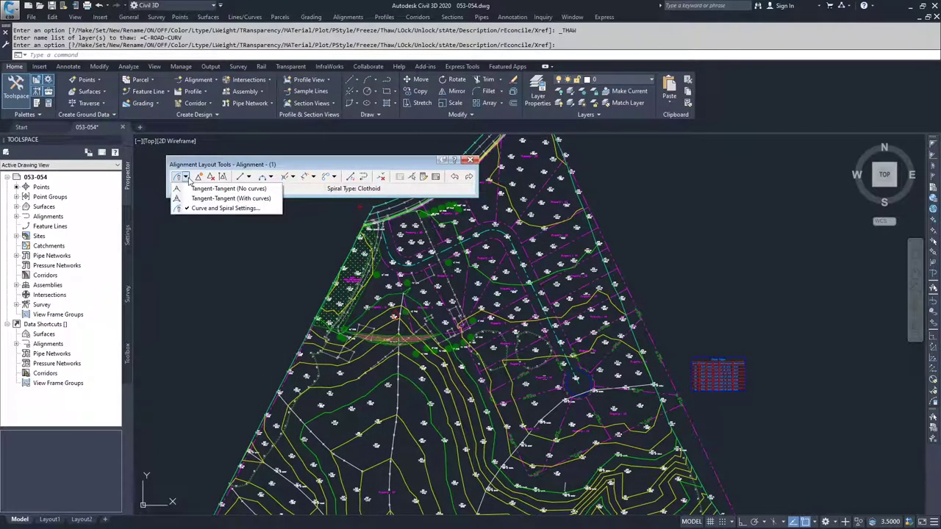
left_click(204, 190)
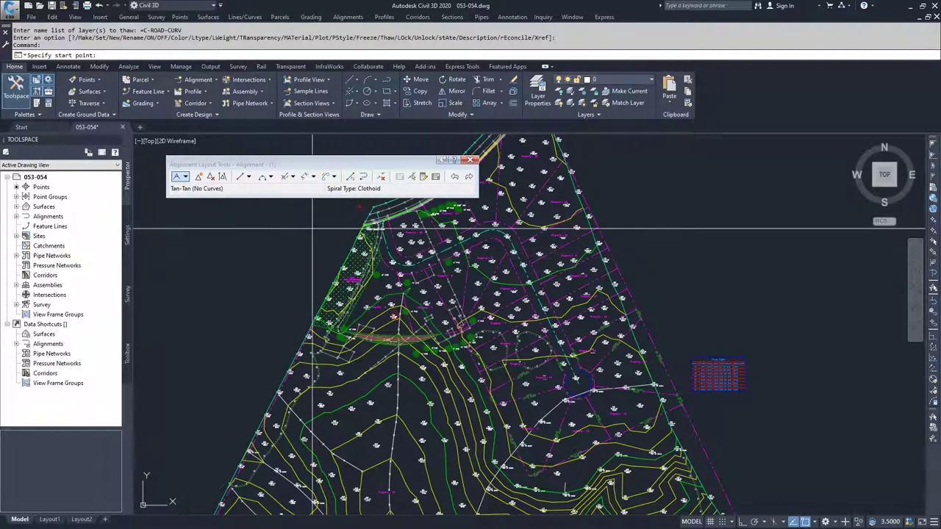
scroll(399, 211, "up", 5)
middle_click_drag(399, 211, 397, 284)
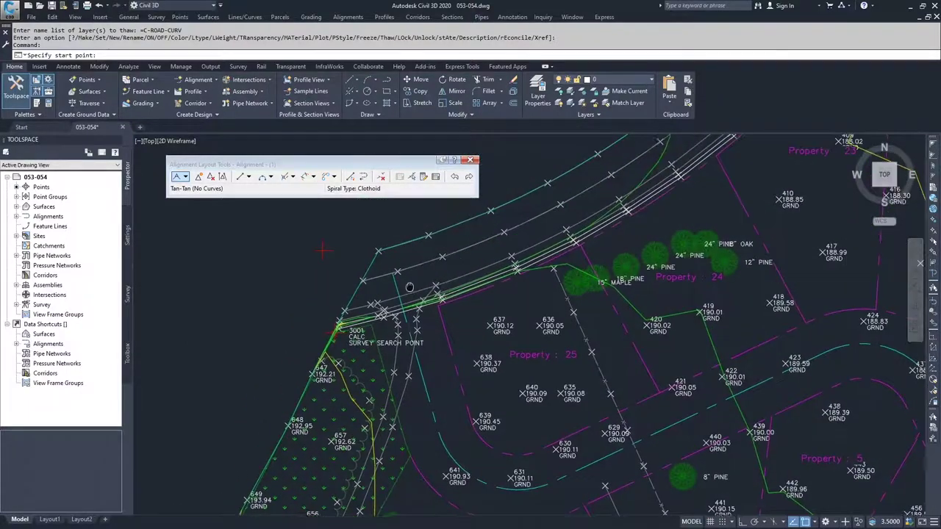
left_click(397, 285)
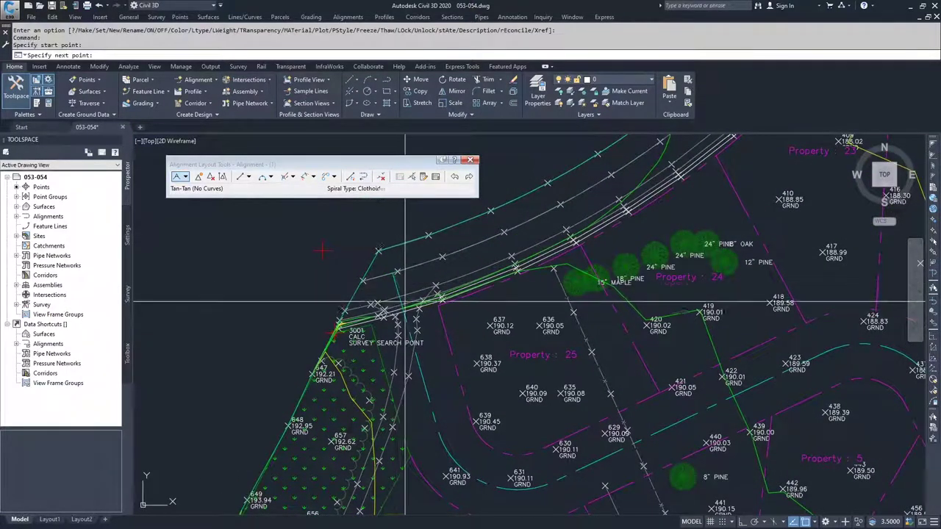
right_click(441, 389, "shift")
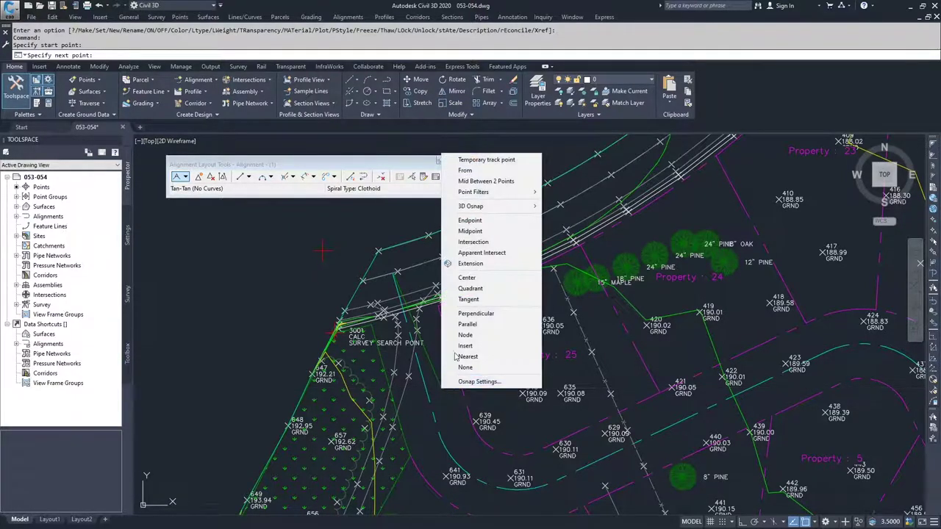
Step: Run tangents through the linework intersection and apparent intersection to the road's far end
left_click(475, 251)
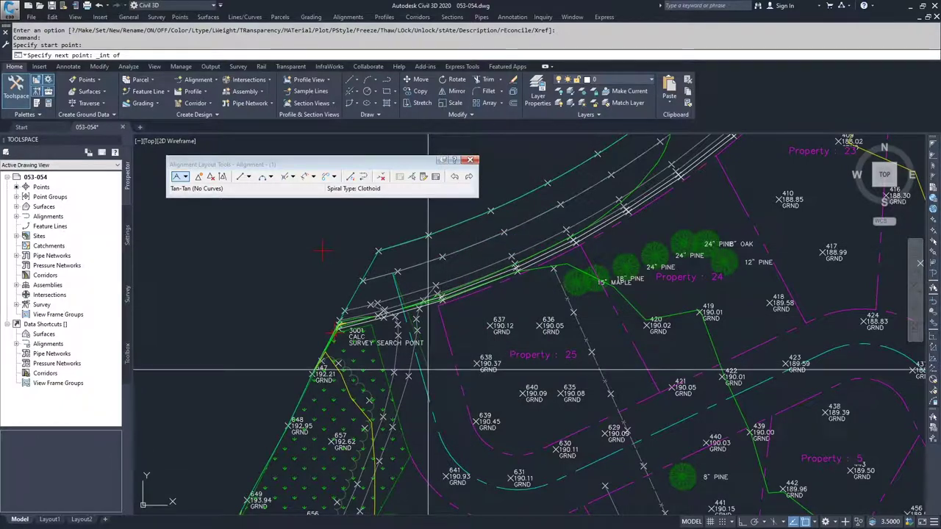
left_click(594, 474)
middle_click_drag(594, 474, 570, 391)
right_click(571, 396, "shift")
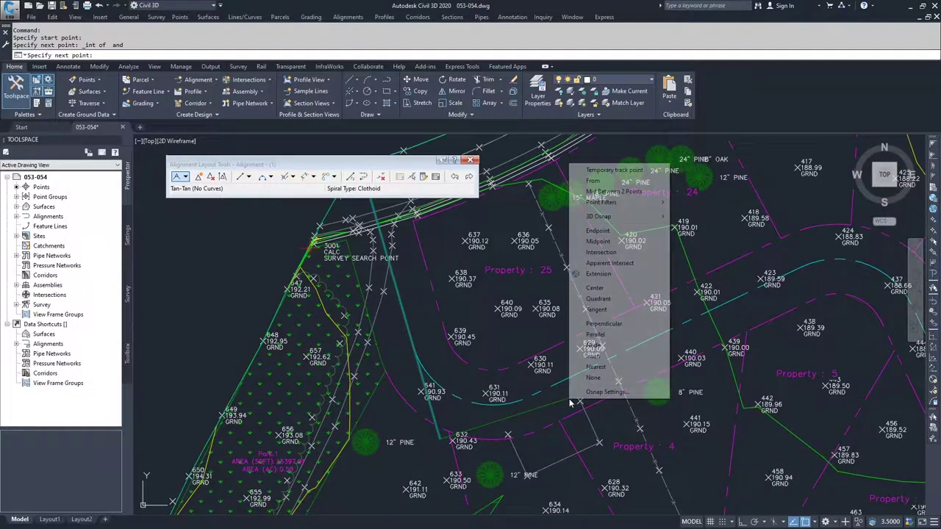
left_click(610, 264)
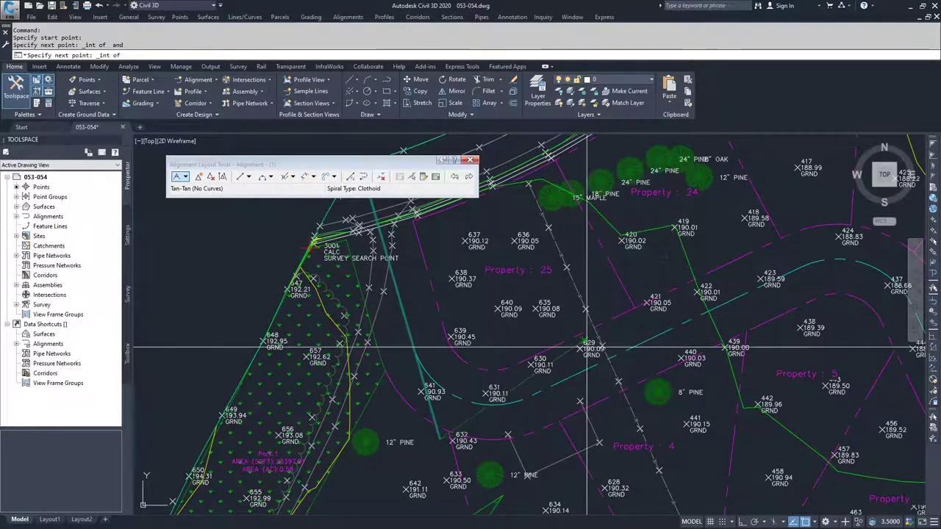
left_click(628, 382)
middle_click_drag(629, 382, 443, 323)
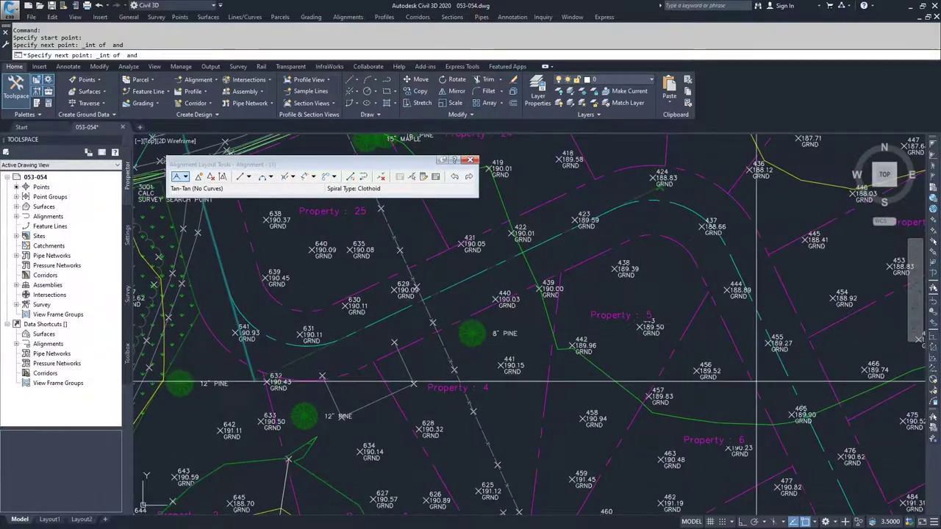
scroll(695, 350, "down", 5)
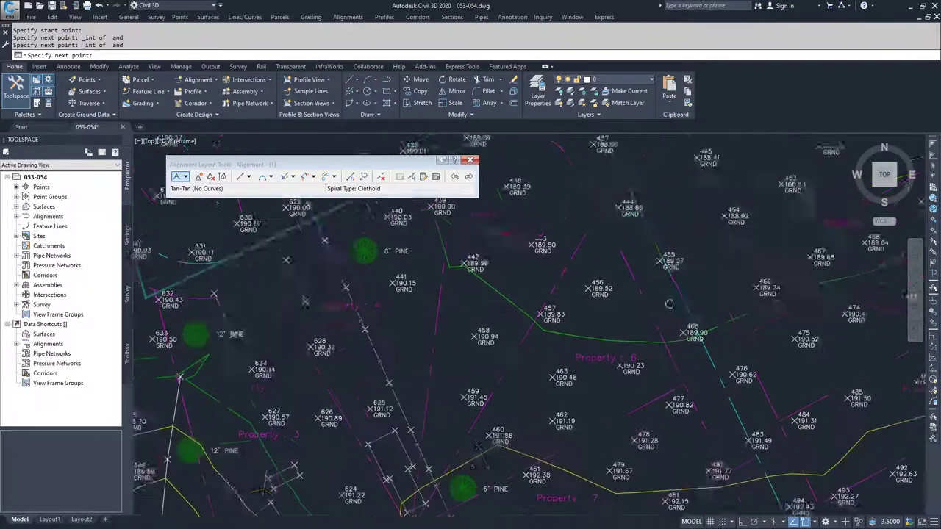
scroll(713, 452, "up", 4)
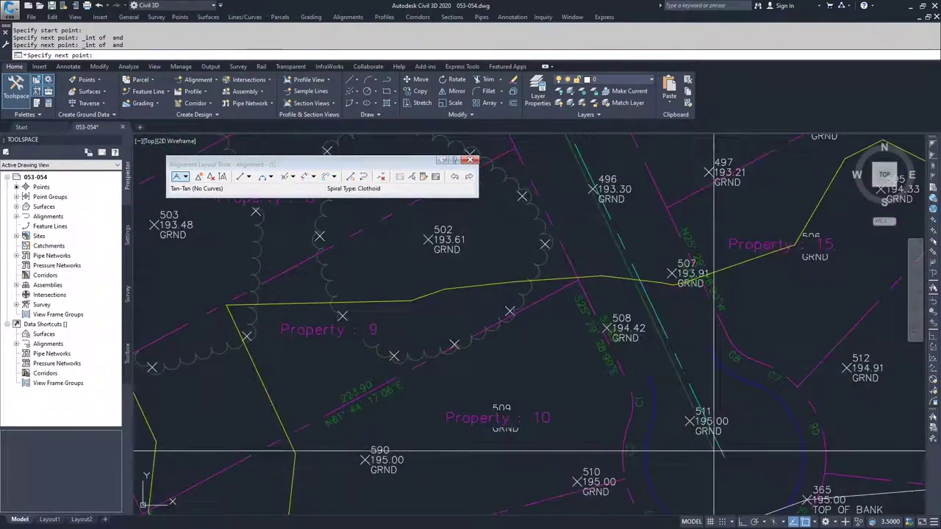
left_click(719, 453)
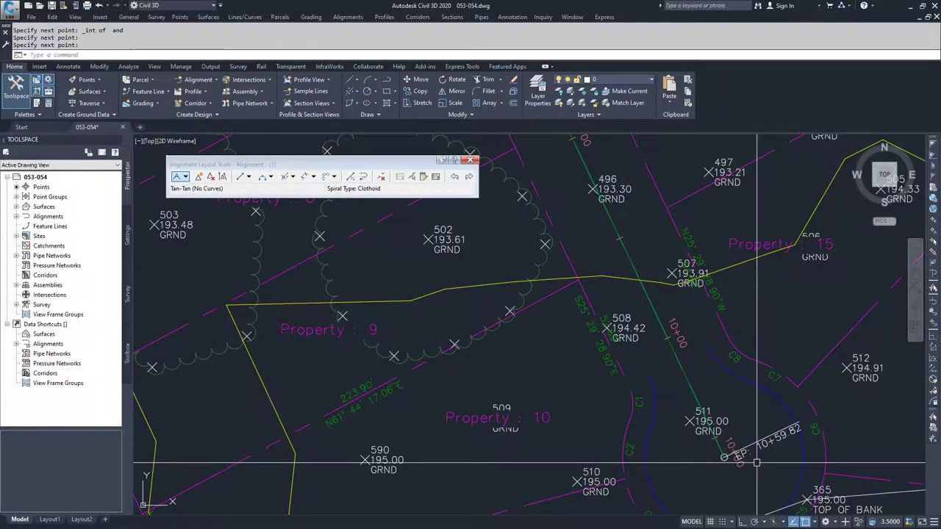
scroll(752, 452, "down", 5)
Step: Finish the road alignment and inspect its 60 mi/h design-speed label at the start
middle_click_drag(588, 147, 605, 276)
key("Return")
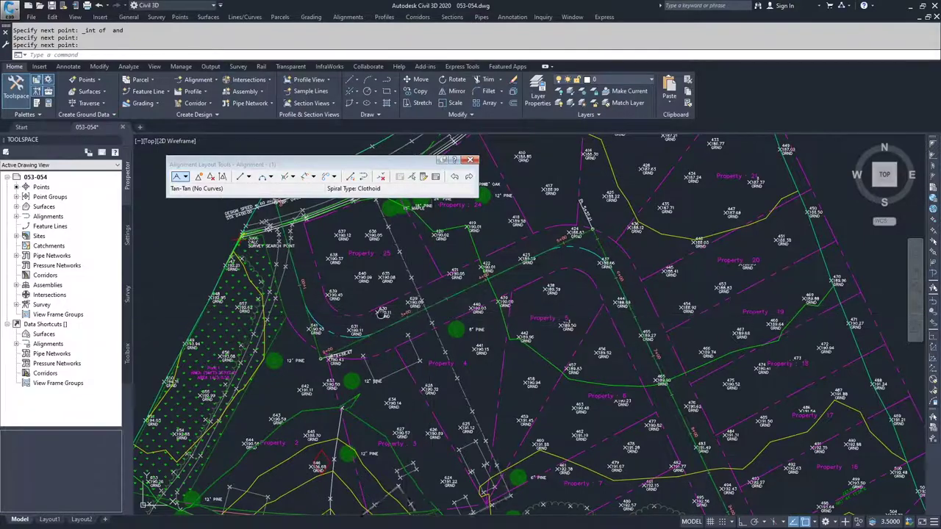
scroll(326, 290, "up", 5)
left_click(325, 290)
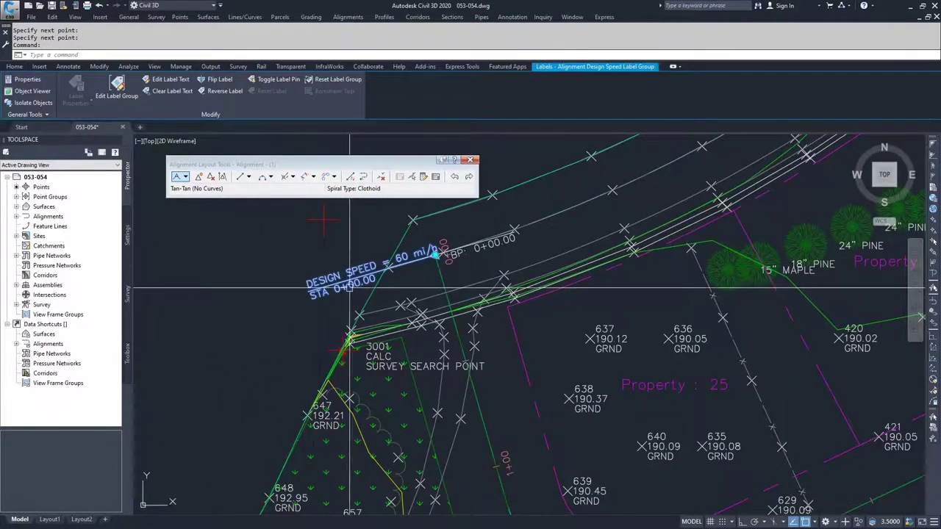
scroll(484, 303, "down", 6)
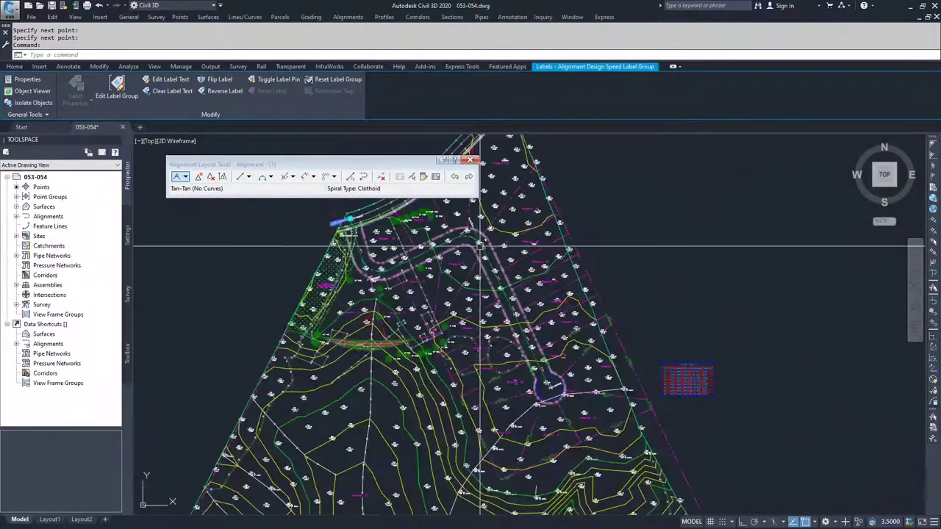
scroll(485, 301, "up", 6)
scroll(496, 285, "up", 3)
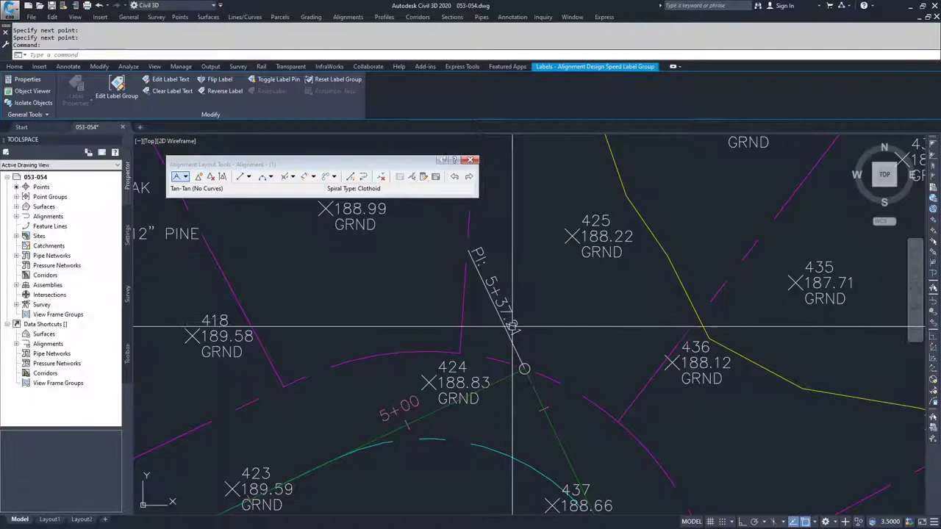
scroll(510, 321, "down", 4)
key("Escape")
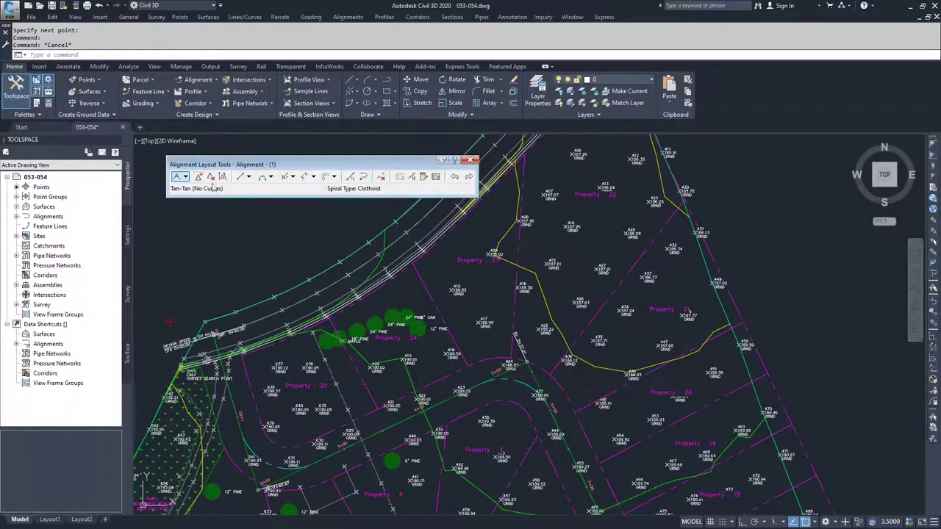
Step: Switch the layout mode to Tangent-Tangent (With curves)
left_click(186, 178)
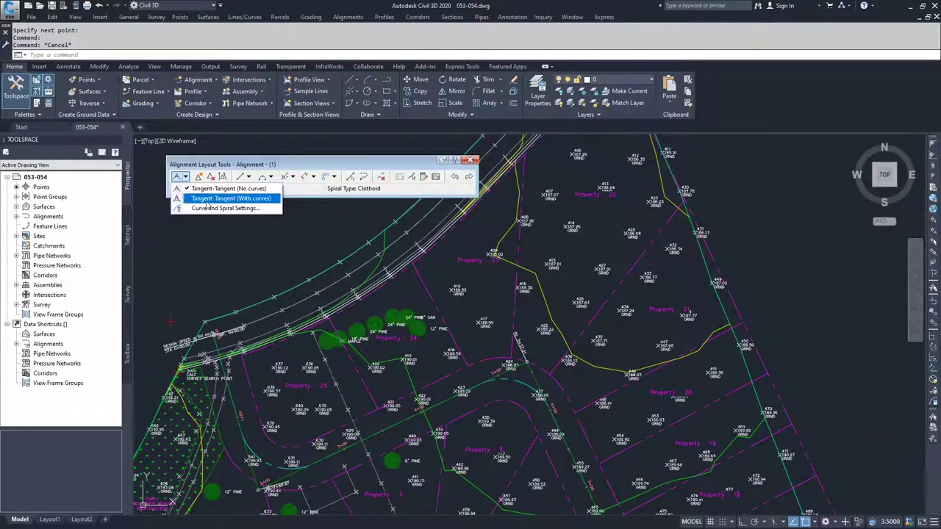
left_click(231, 199)
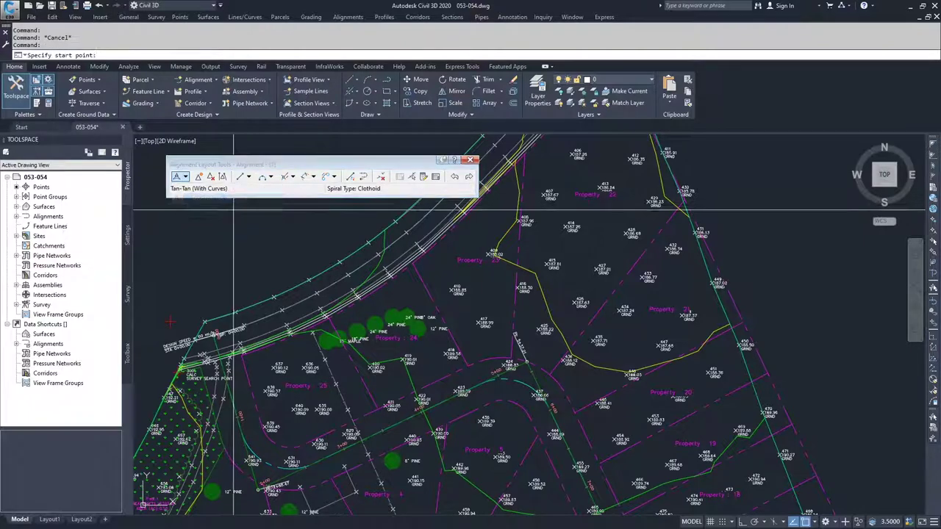
scroll(595, 323, "down", 5)
Step: Sketch a trial zigzag of four points with curves fitted at each bend east of the site
middle_click_drag(902, 364, 634, 316)
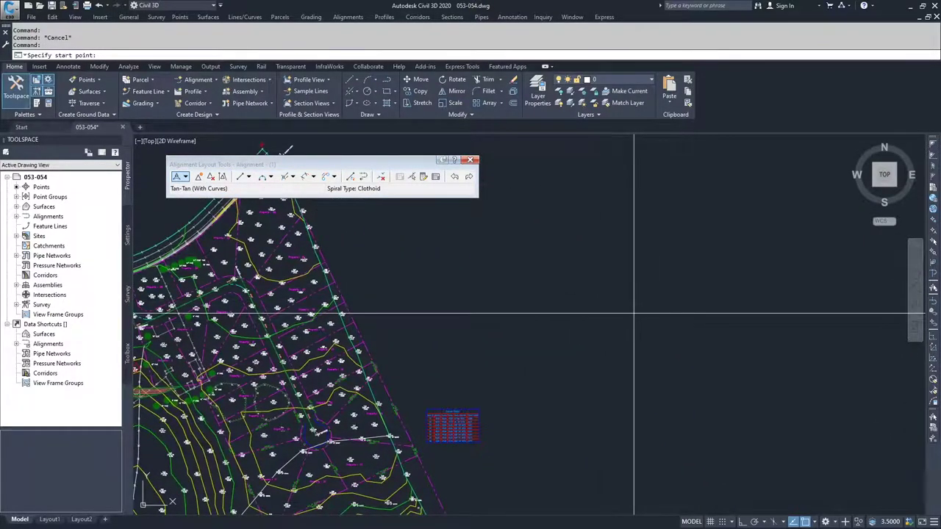
left_click(595, 334)
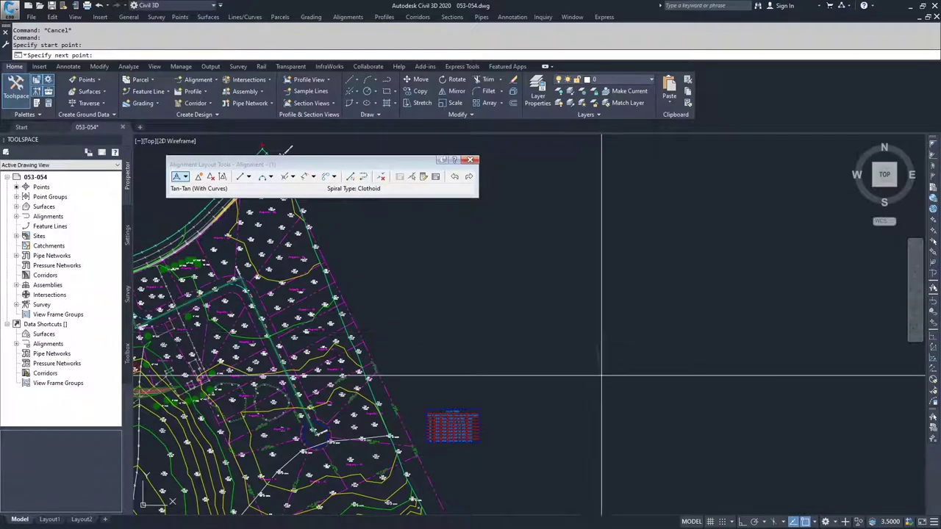
mouse_move(683, 353)
middle_mouse_down()
mouse_move(578, 364)
mouse_move(567, 375)
middle_mouse_up()
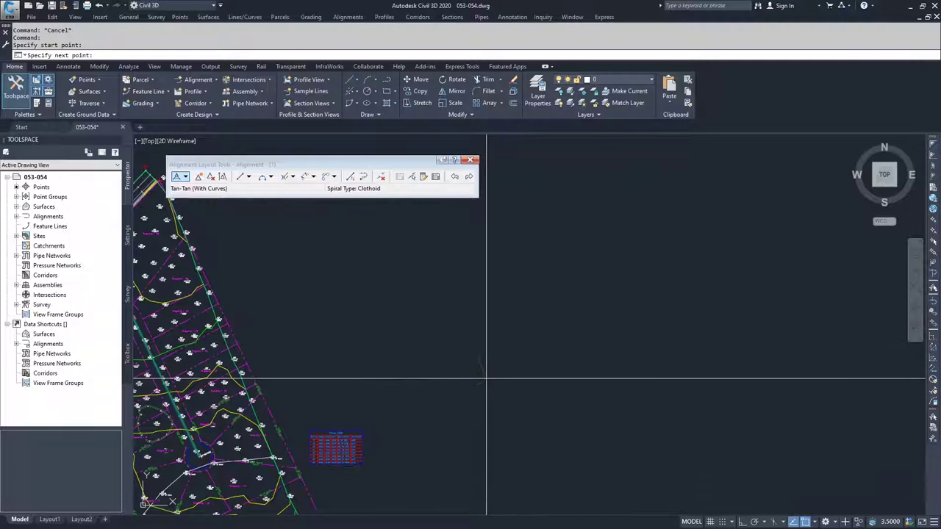
left_click(499, 414)
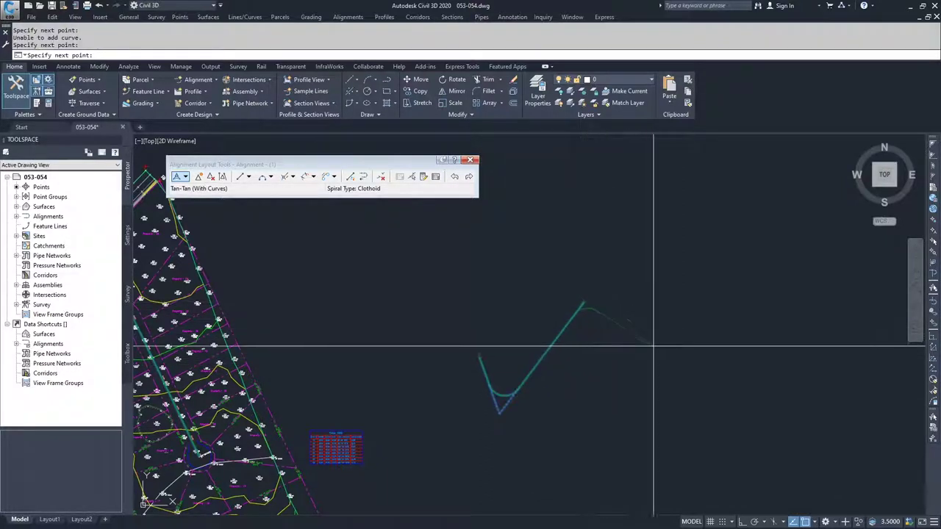
left_click(583, 304)
left_click(626, 449)
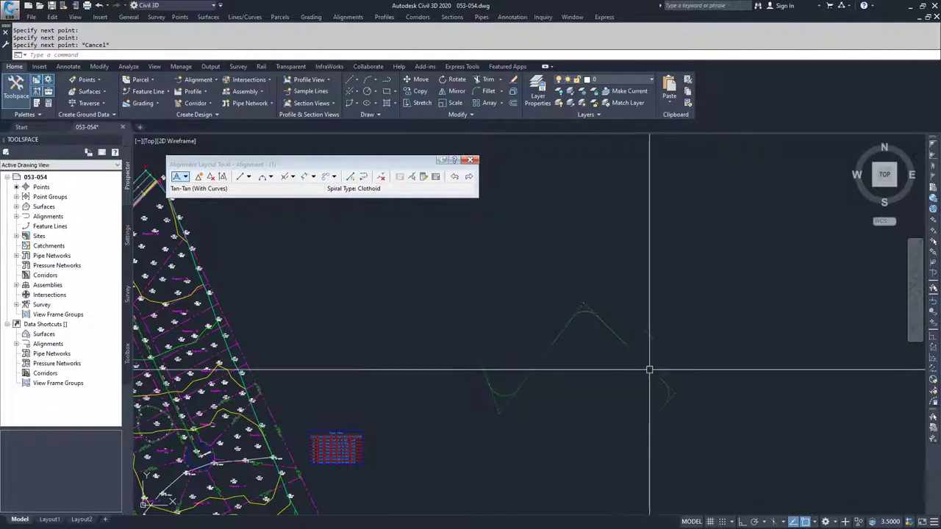
type("-layer")
key("Return")
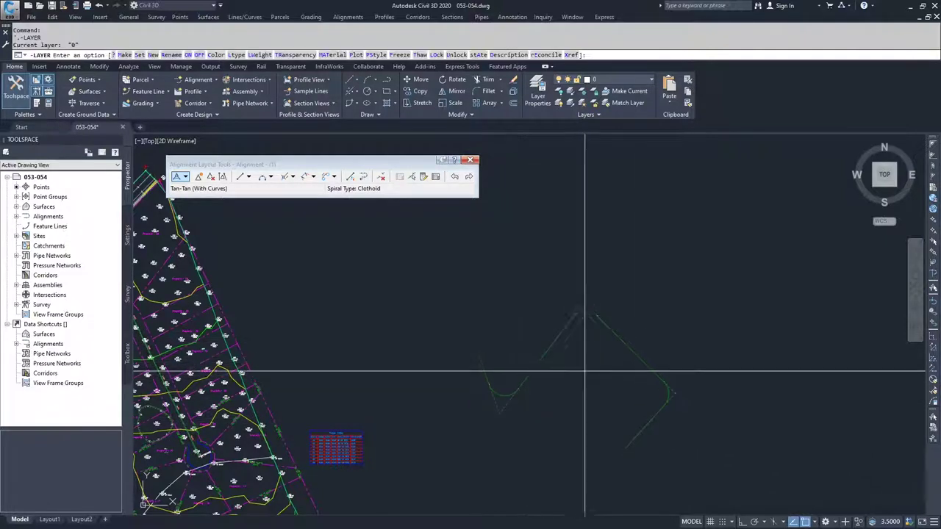
Step: Cancel the -LAYER prompt, select the alignment, and zoom out to see the whole site
key("Escape")
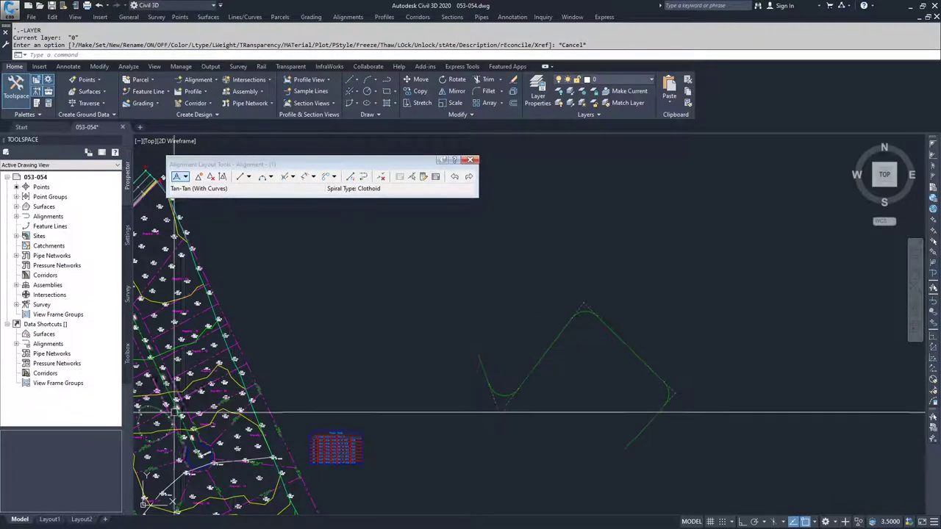
left_click(506, 393)
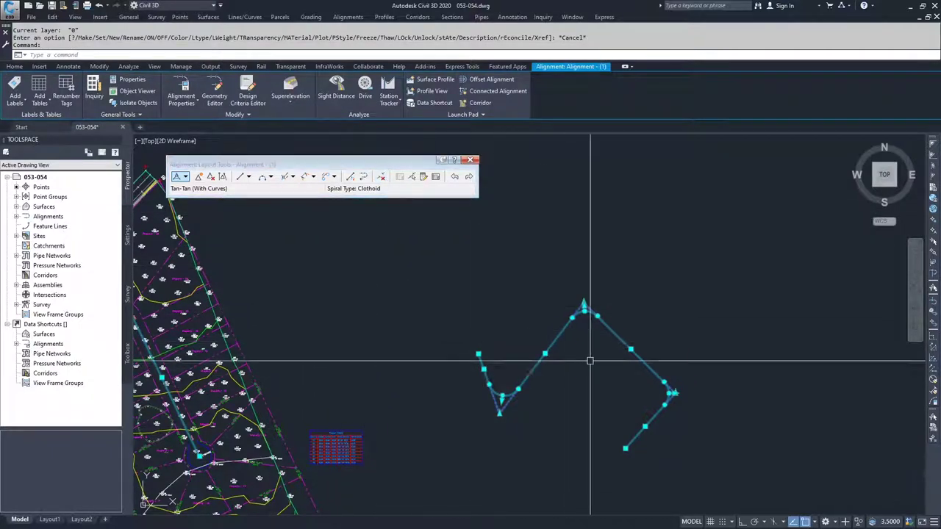
scroll(588, 365, "down", 2)
middle_click_drag(475, 373, 518, 376)
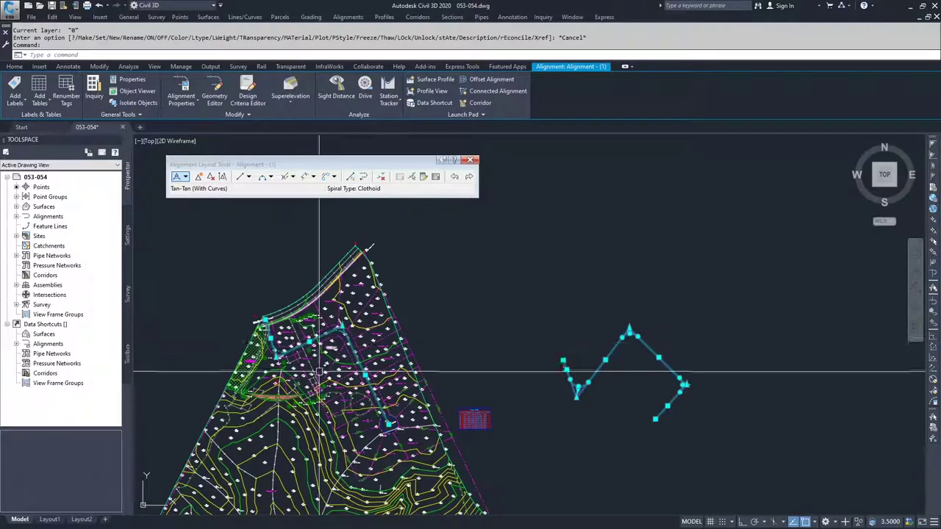
Step: Delete the trial tangents and curves with Delete Sub-entity
left_click(381, 178)
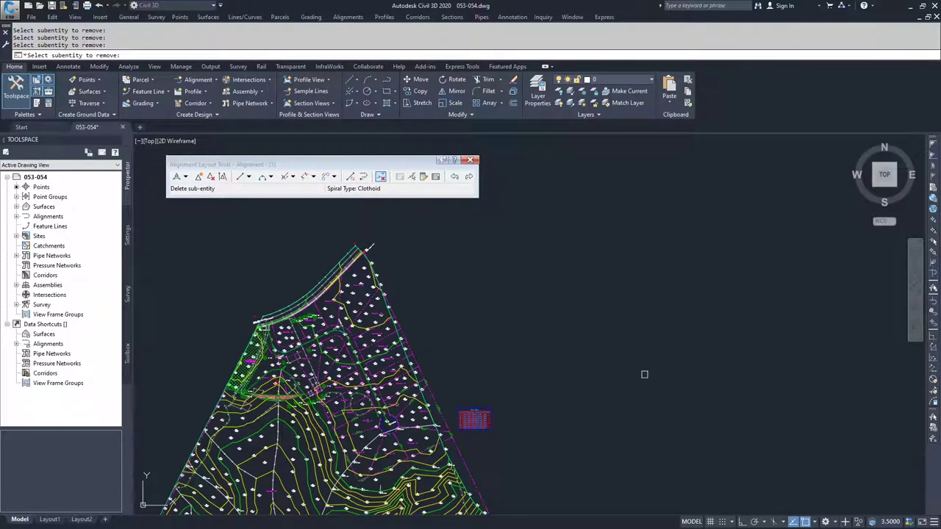
key("Escape")
key("Escape")
key("Escape")
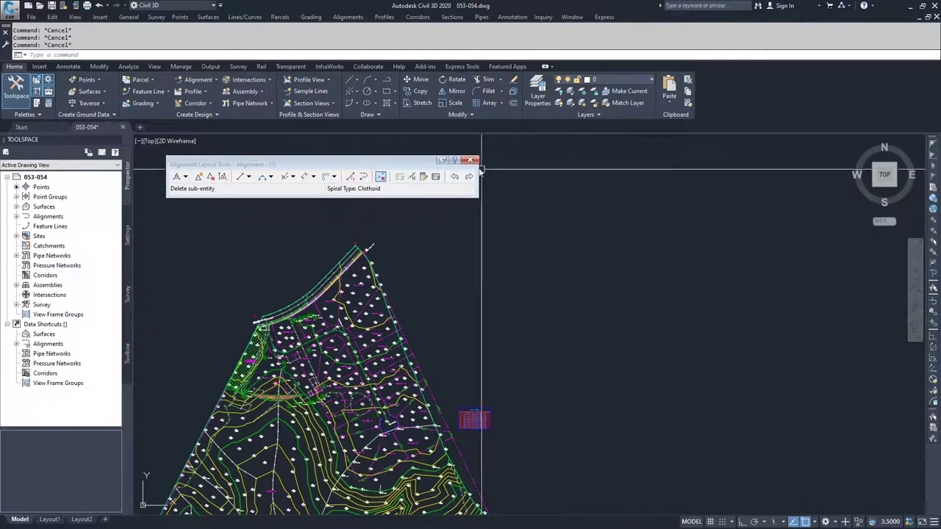